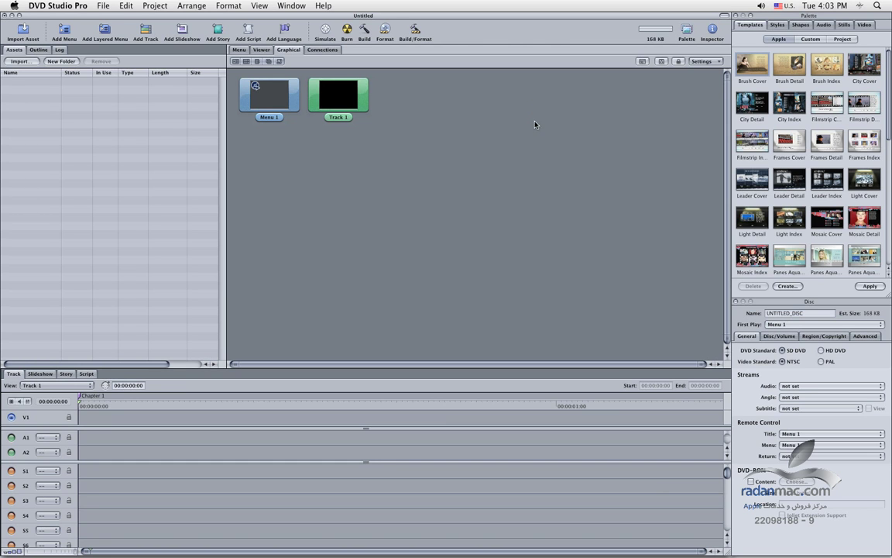
# Step: Try out the Basic and Advanced window configurations
pyautogui.click(291, 5)
pyautogui.moveTo(372, 81)
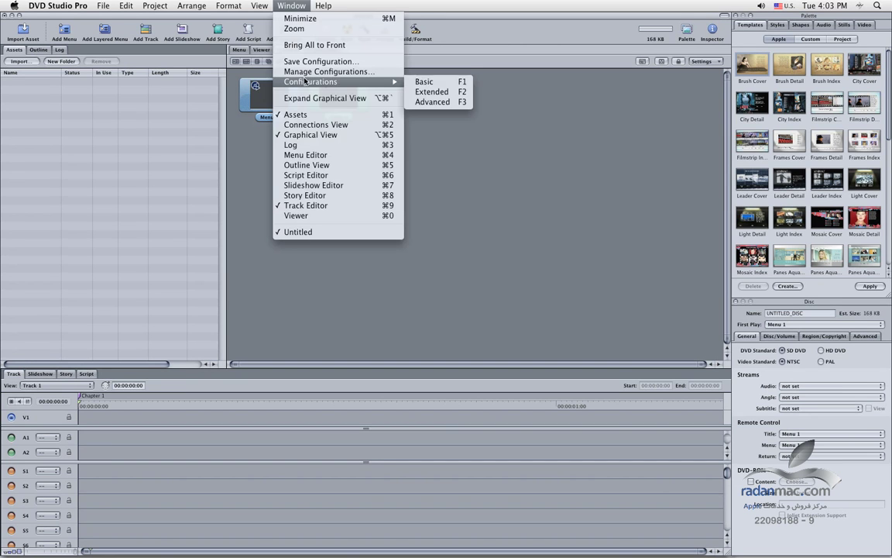
pyautogui.click(451, 88)
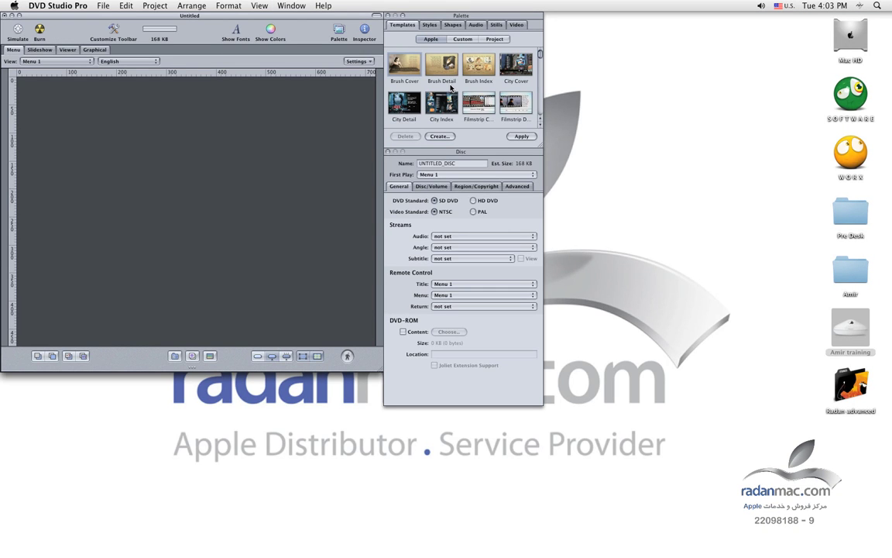
pyautogui.press('F3')
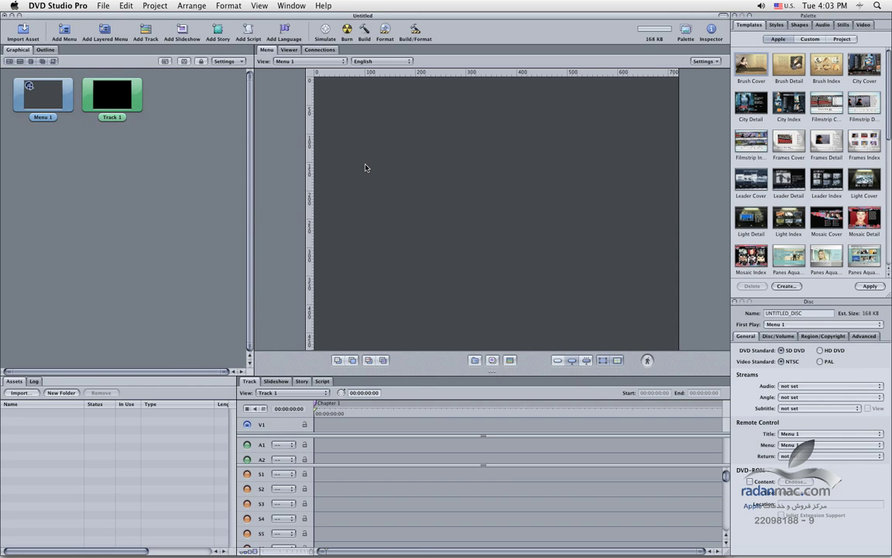
# Step: Switch the workspace to the Extended window configuration
pyautogui.press('F1')
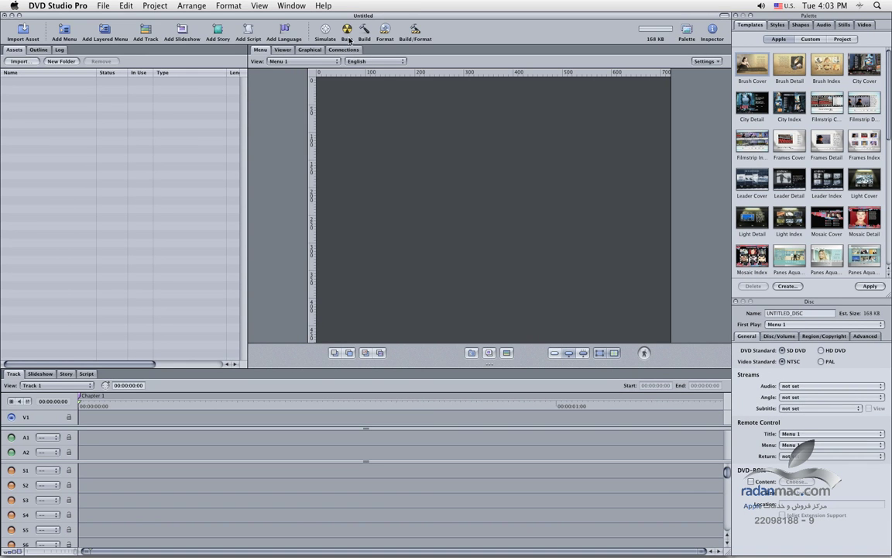
pyautogui.click(291, 7)
pyautogui.moveTo(310, 82)
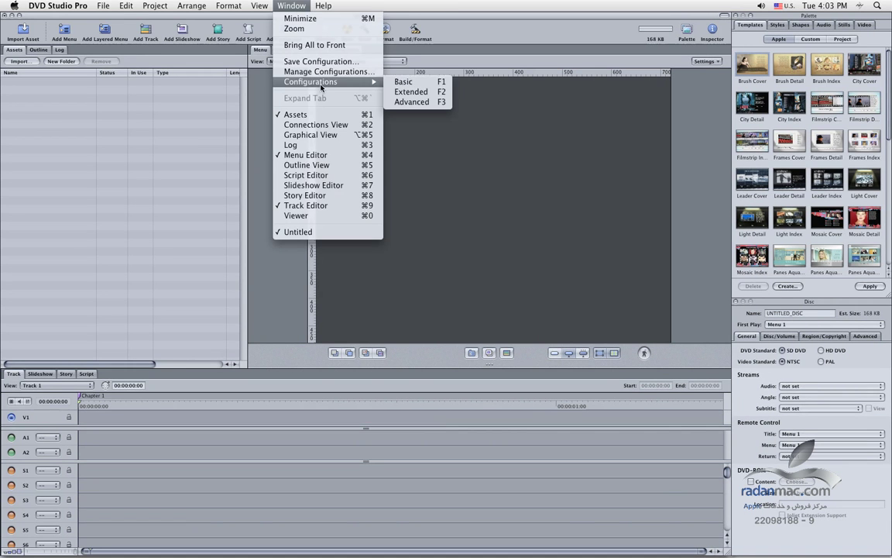
pyautogui.click(437, 92)
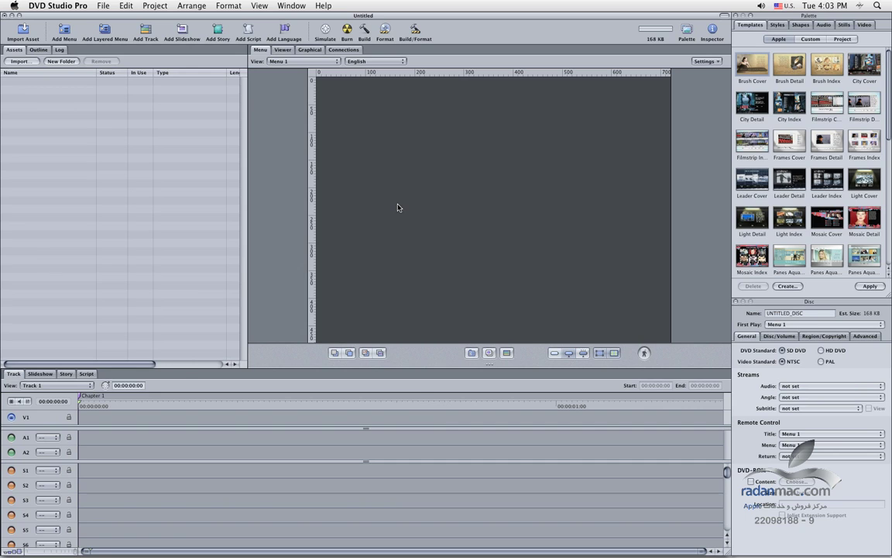
pyautogui.press('super+q')
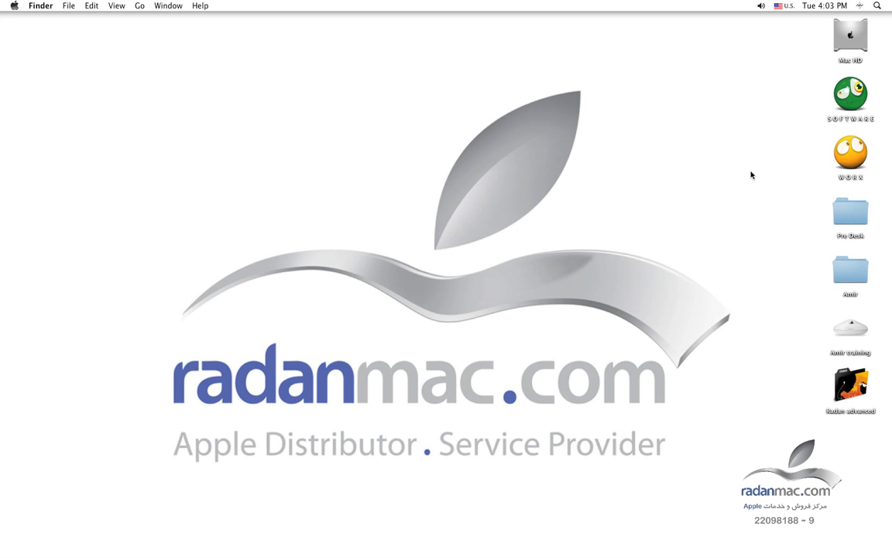
pyautogui.press('super+Tab')
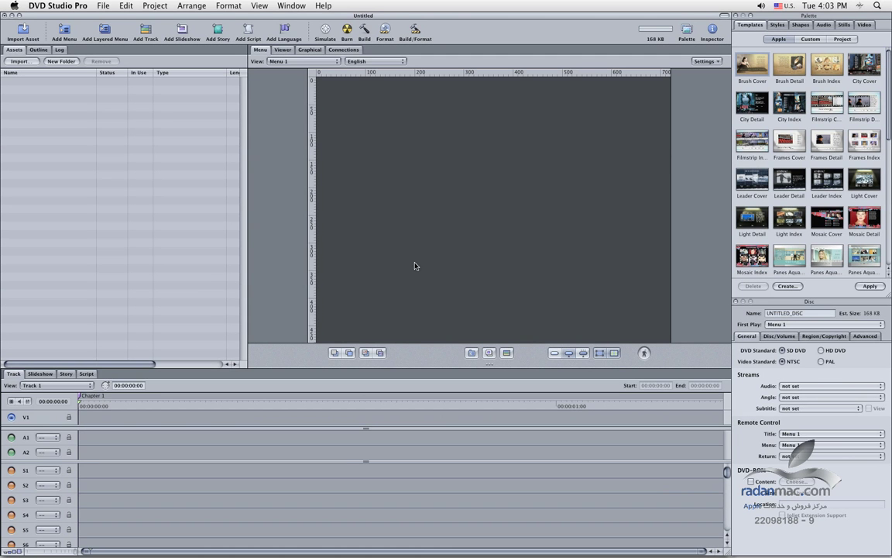
# Step: Set the disc's video standard to PAL and look through the menu editor's display settings
pyautogui.click(824, 361)
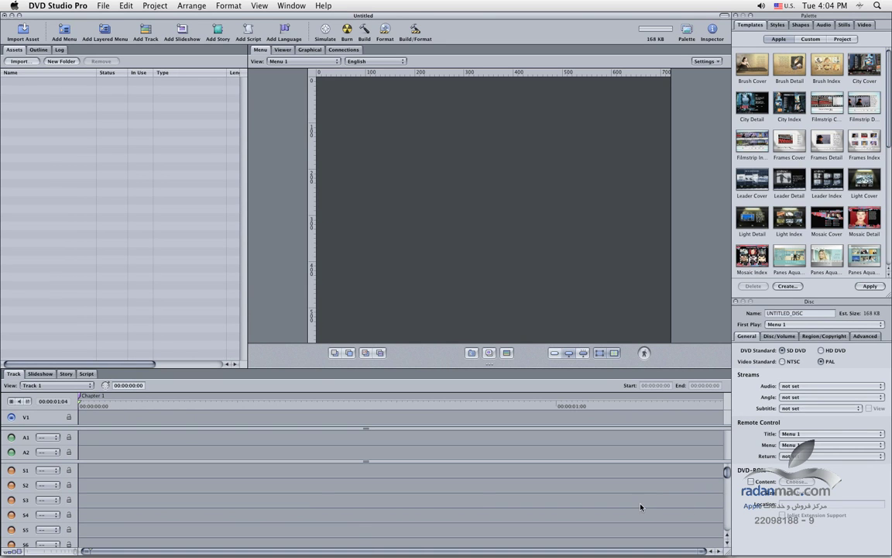
pyautogui.click(707, 60)
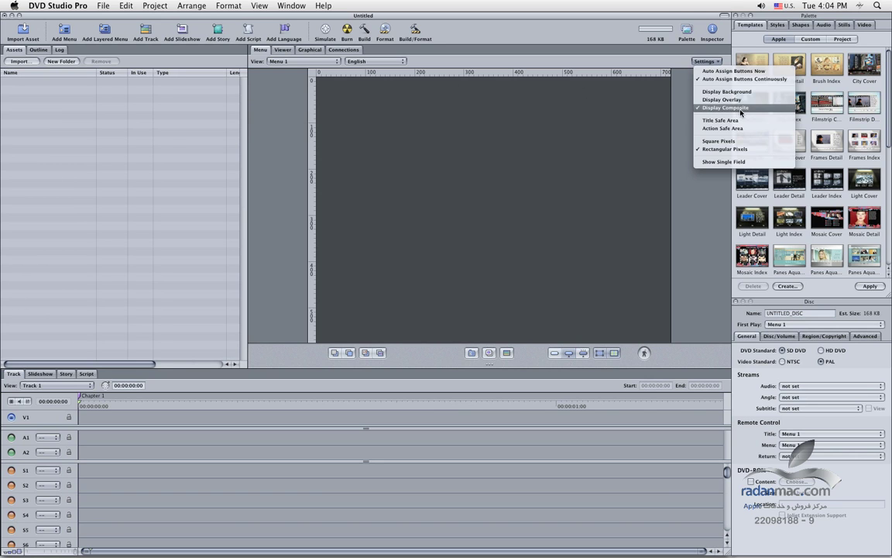
pyautogui.click(169, 140)
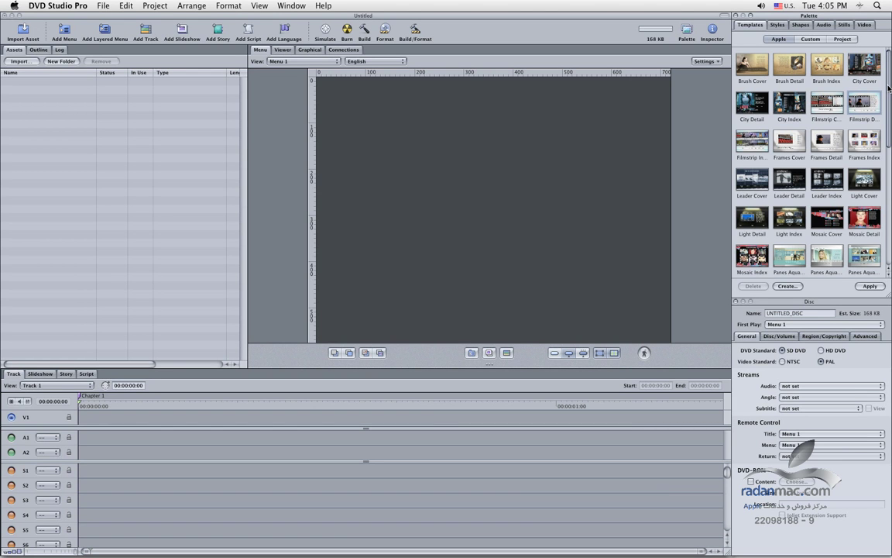
# Step: Apply the second Panes Blue template to Menu 1 and replace it with the first "Wedding Ba…" template
pyautogui.scroll(-3, 800, 101)
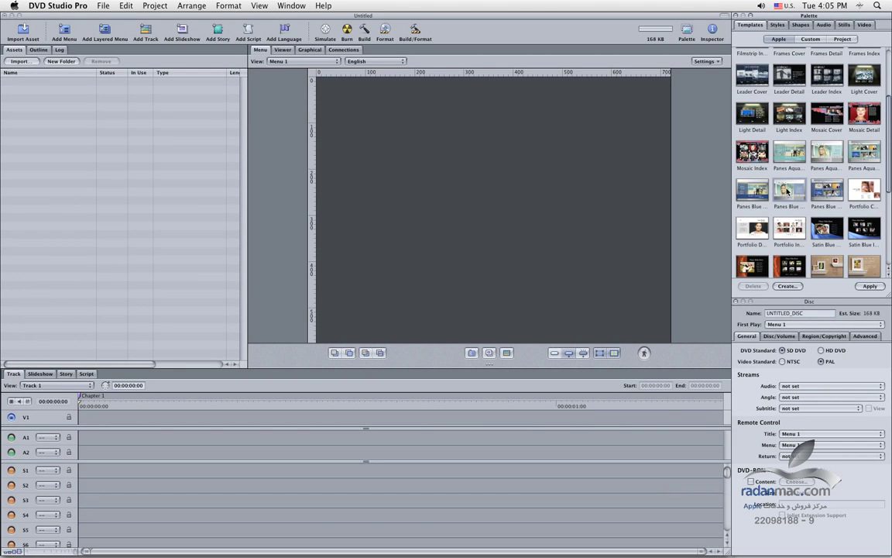
pyautogui.click(870, 286)
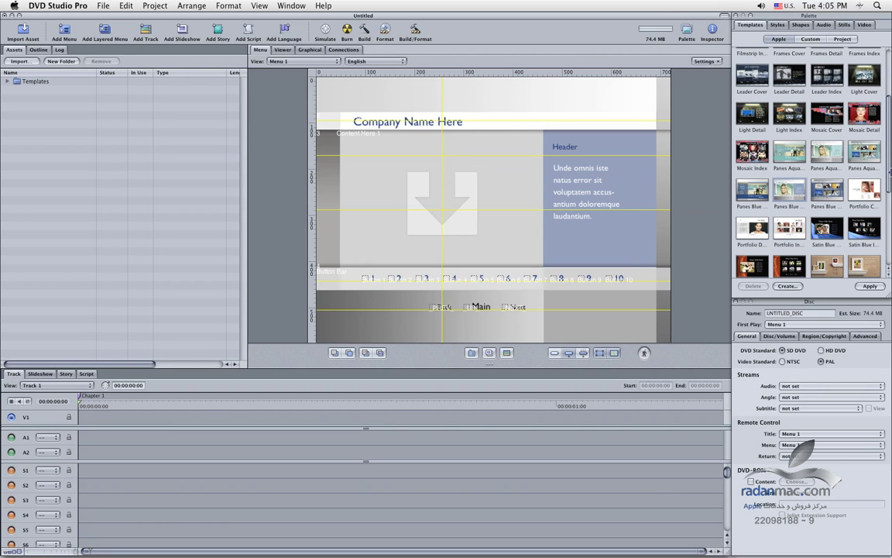
pyautogui.moveTo(890, 172); pyautogui.dragTo(889, 245)
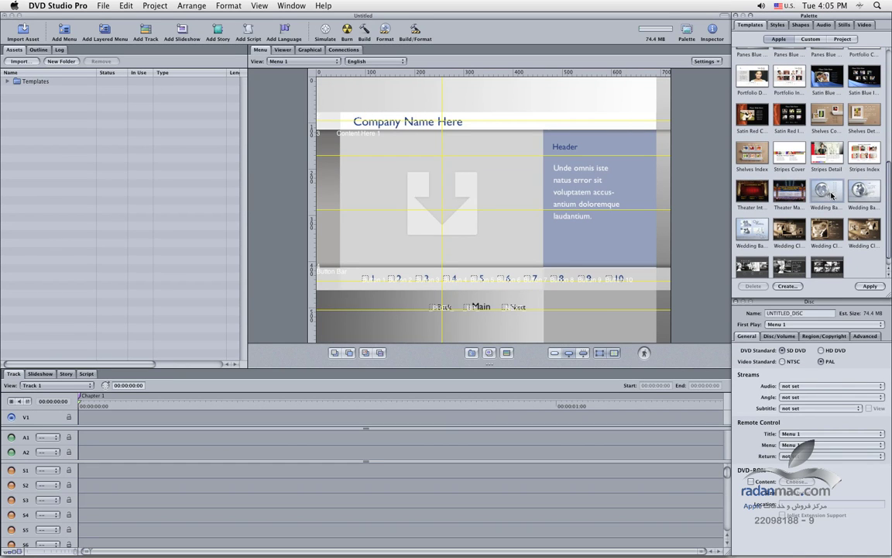
pyautogui.doubleClick(831, 195)
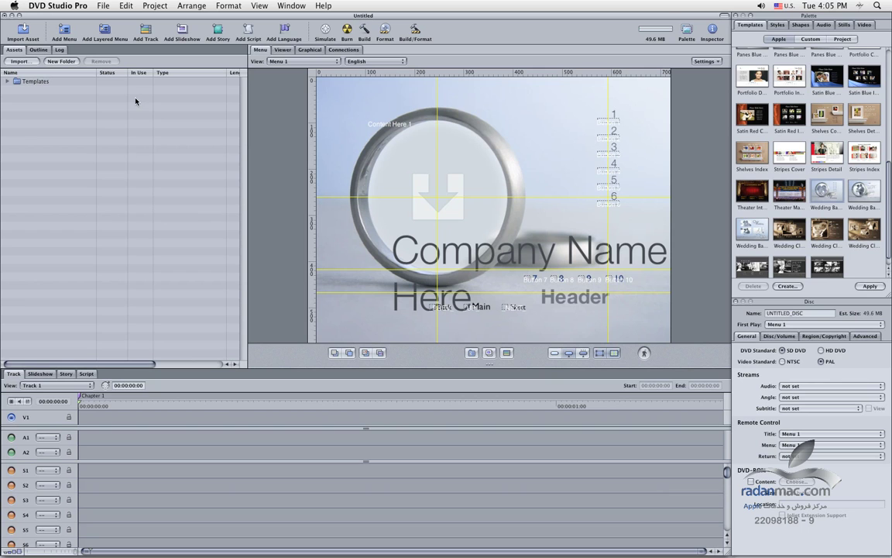
# Step: Open the application preferences and show the Project settings for new projects
pyautogui.click(85, 4)
pyautogui.click(92, 35)
pyautogui.moveTo(397, 96); pyautogui.dragTo(364, 195)
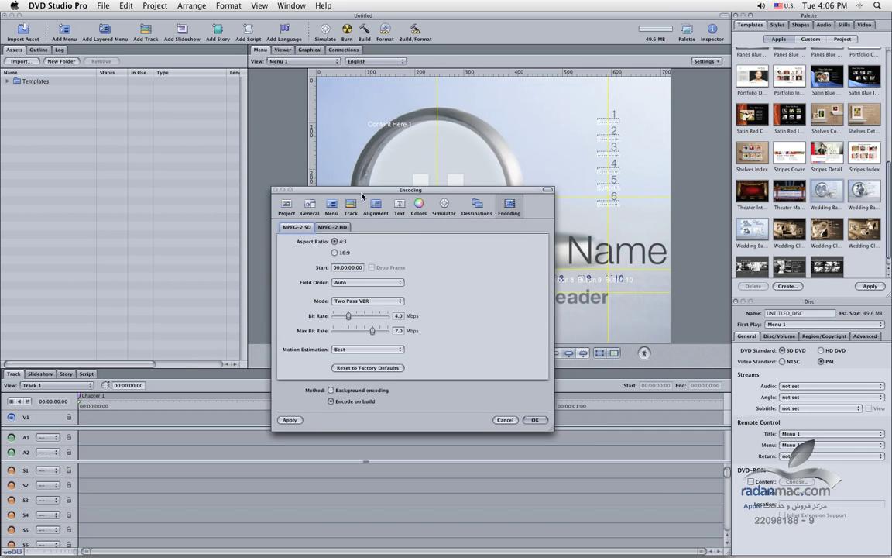
pyautogui.click(287, 206)
pyautogui.moveTo(316, 193); pyautogui.dragTo(330, 255)
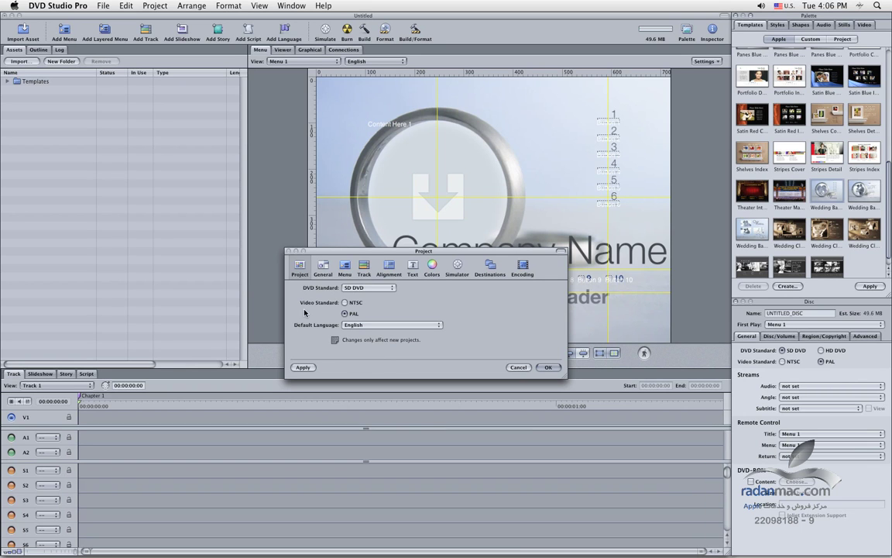
# Step: Try the NTSC video standard and the HD DVD standard for new projects, restoring PAL and SD DVD
pyautogui.click(345, 303)
pyautogui.click(345, 314)
pyautogui.moveTo(434, 251); pyautogui.dragTo(420, 248)
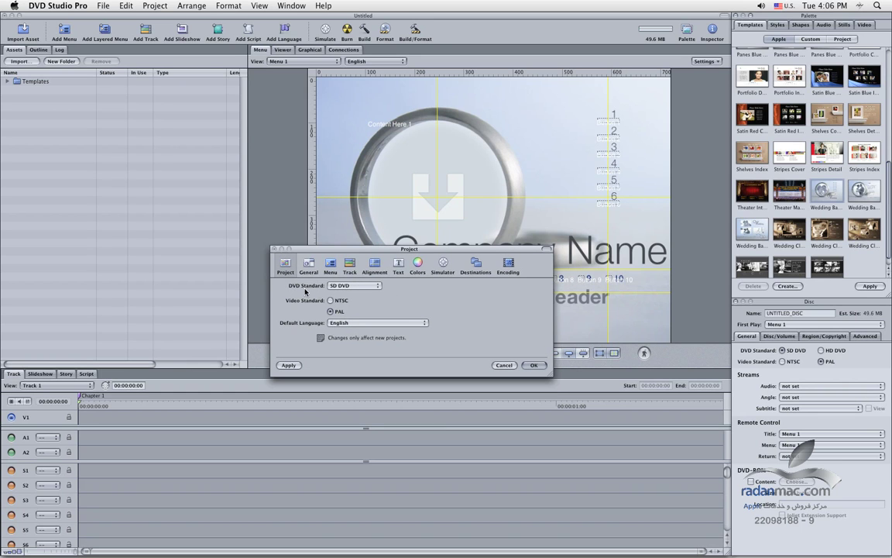
pyautogui.click(348, 287)
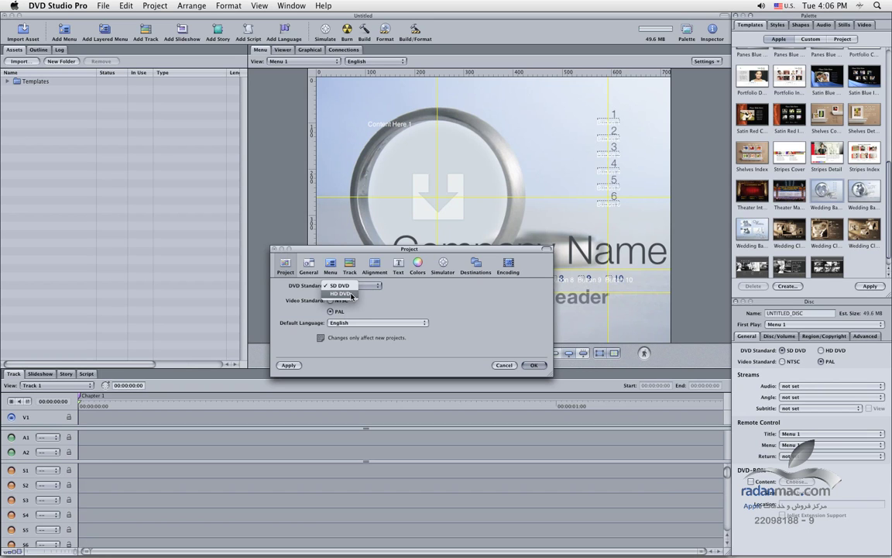
pyautogui.click(351, 295)
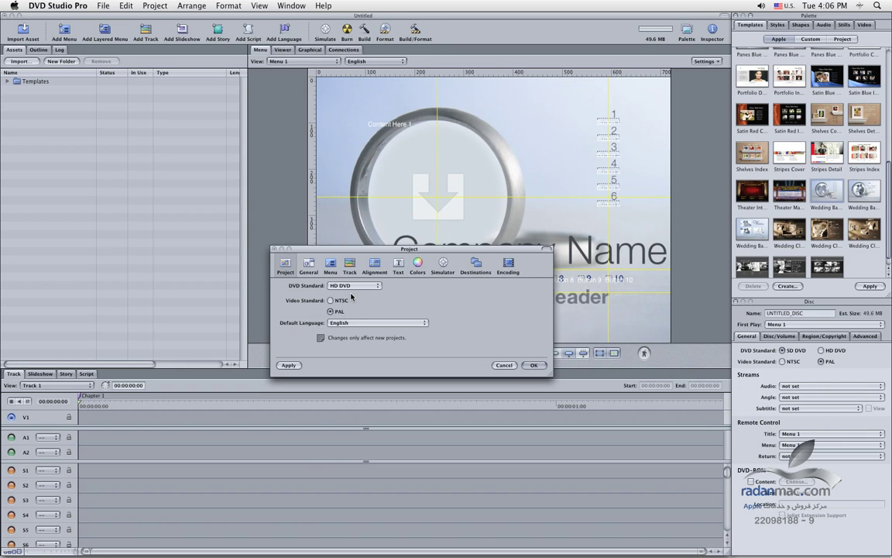
pyautogui.click(354, 285)
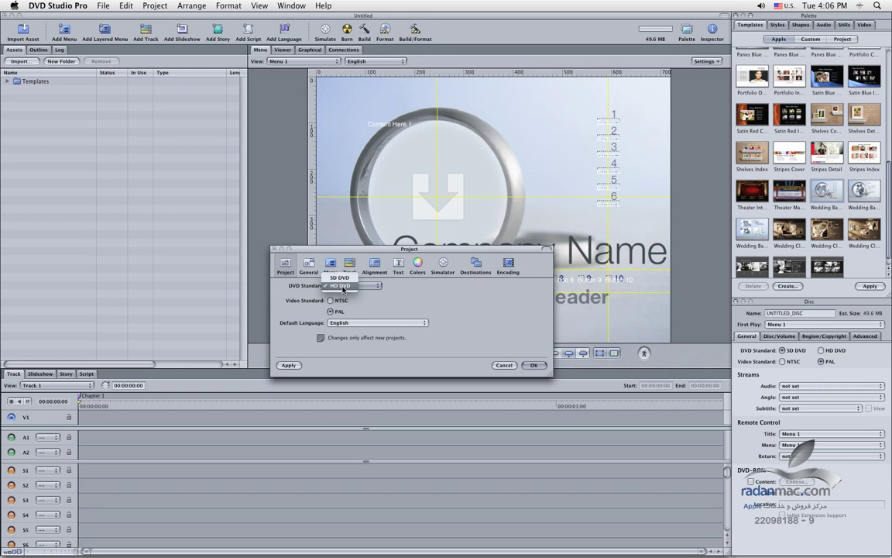
pyautogui.click(339, 278)
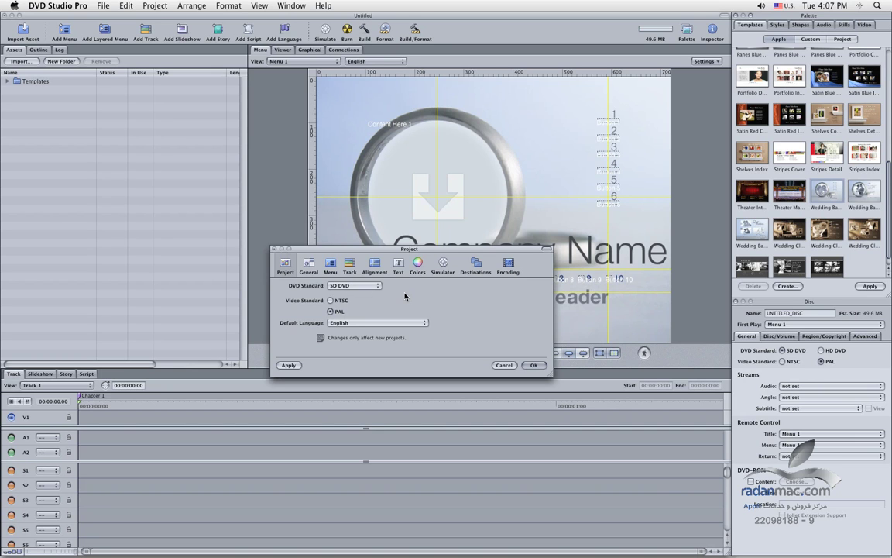
pyautogui.moveTo(424, 254); pyautogui.dragTo(416, 235)
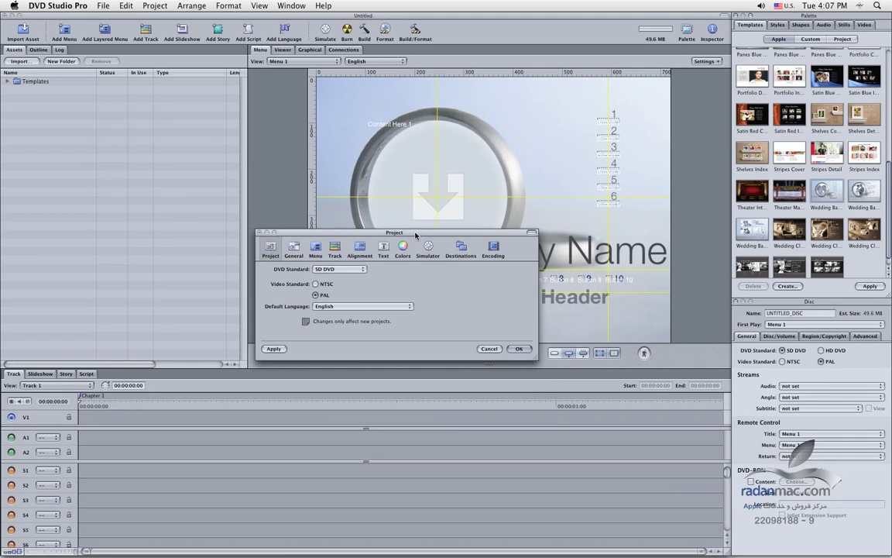
pyautogui.click(357, 269)
pyautogui.click(325, 269)
pyautogui.moveTo(355, 239); pyautogui.dragTo(275, 311)
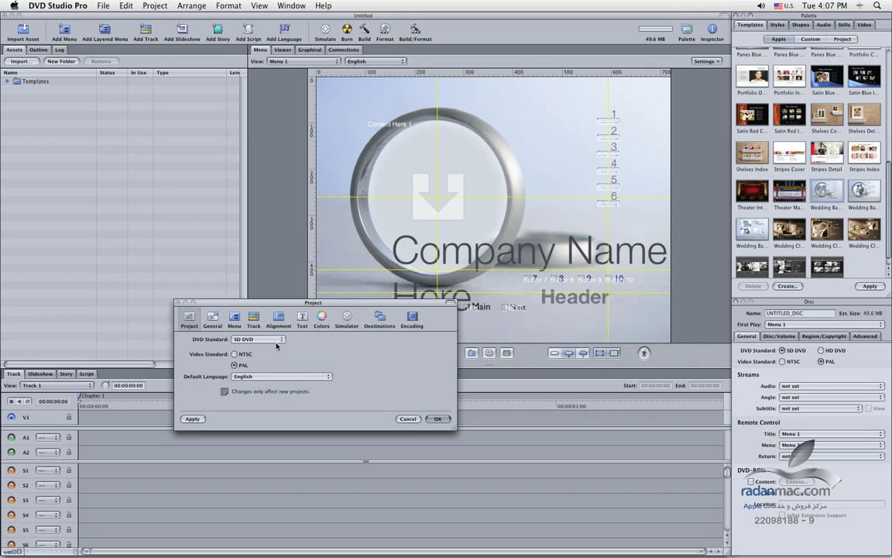
pyautogui.moveTo(284, 305); pyautogui.dragTo(298, 307)
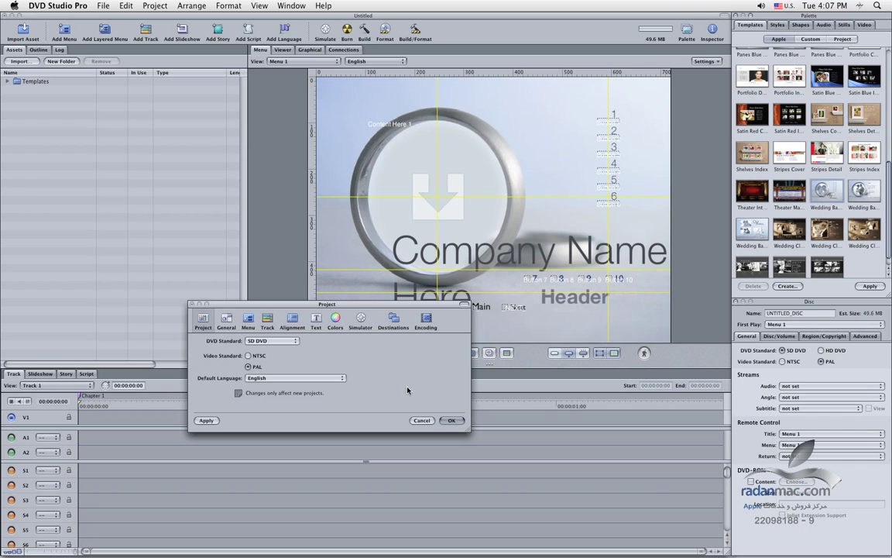